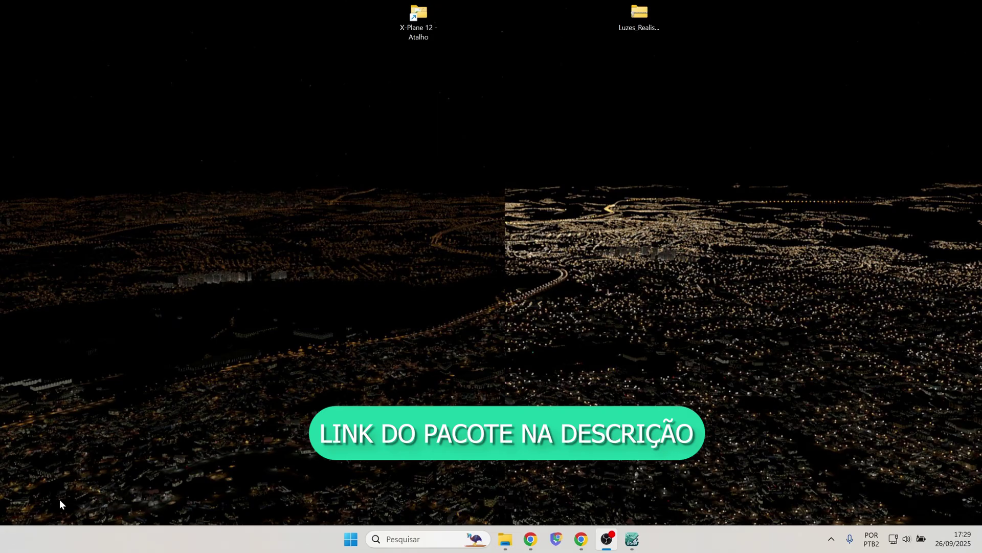
Extract the Luzes_Realistas_XP12 archive directly onto the desktop with 7-Zip
right_click(641, 17)
mouse_move(718, 100)
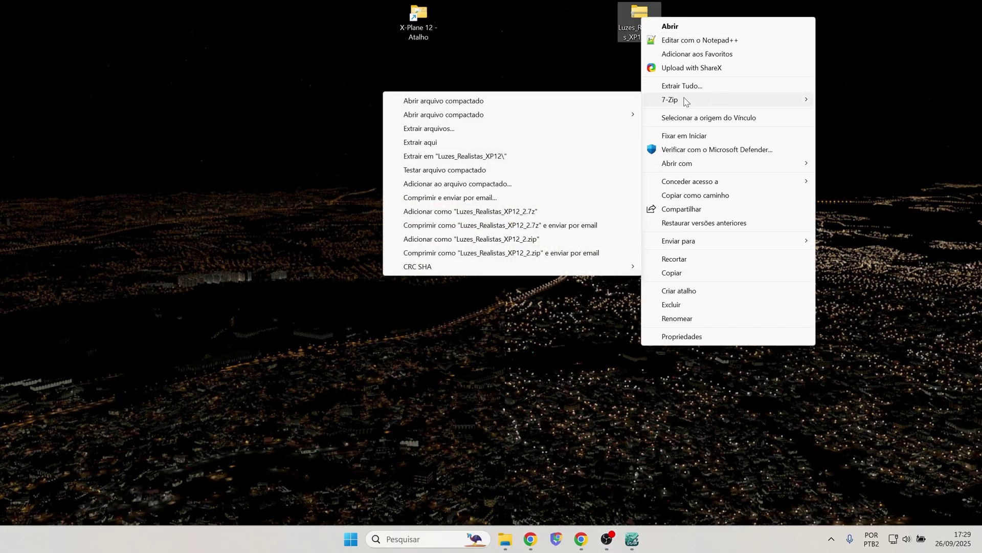
click(484, 140)
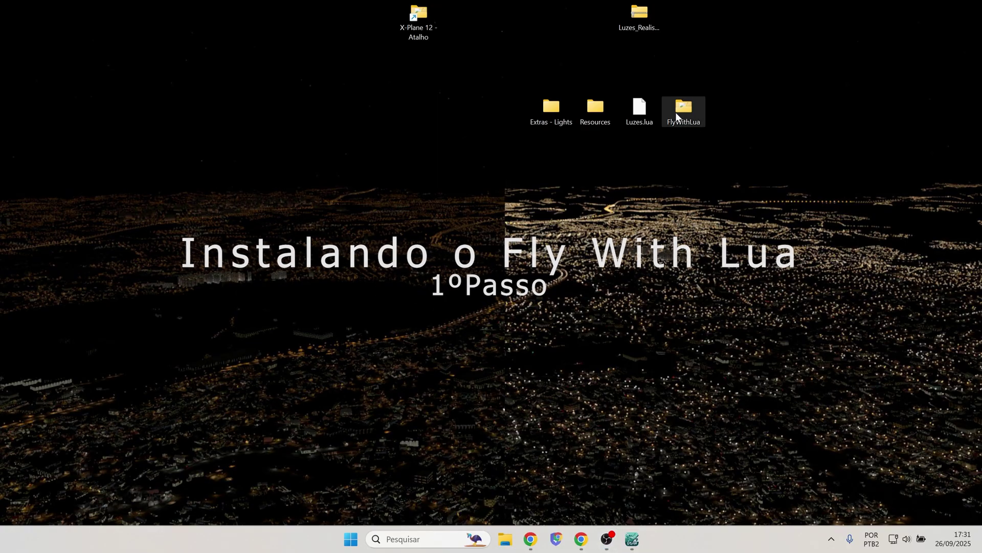
Move the FlyWithLua folder from the desktop into the X-Plane 12 Resources\plugins folder
key(ctrl+x)
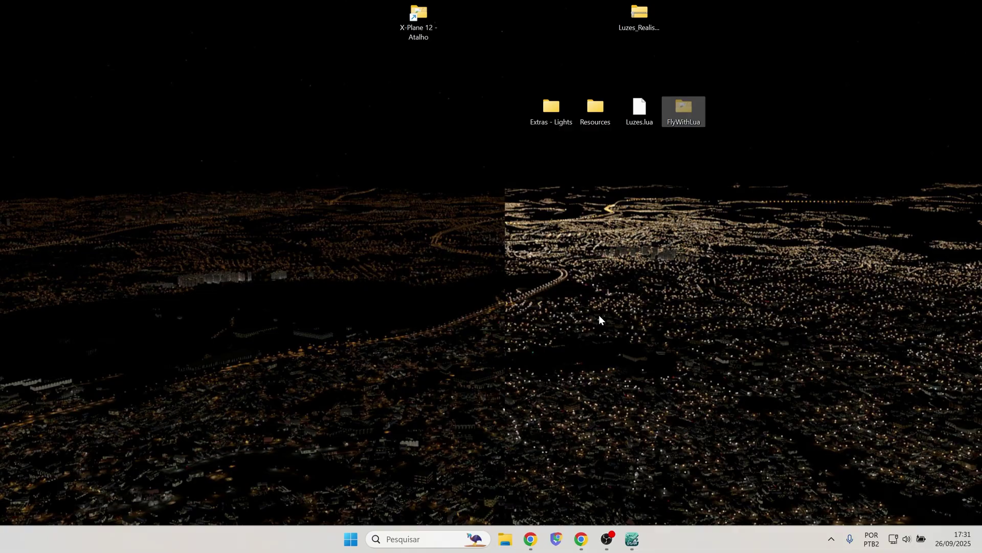
click(422, 18)
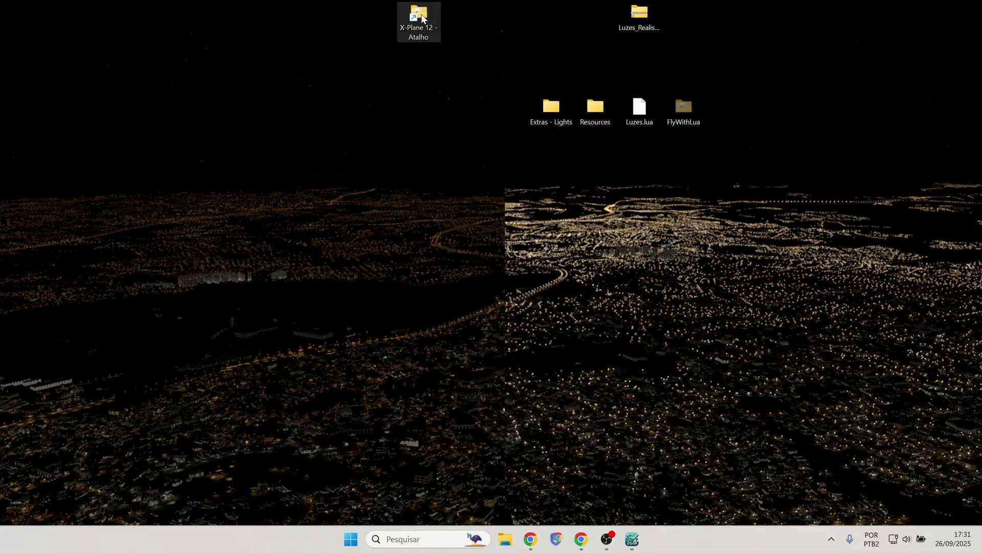
double_click(422, 17)
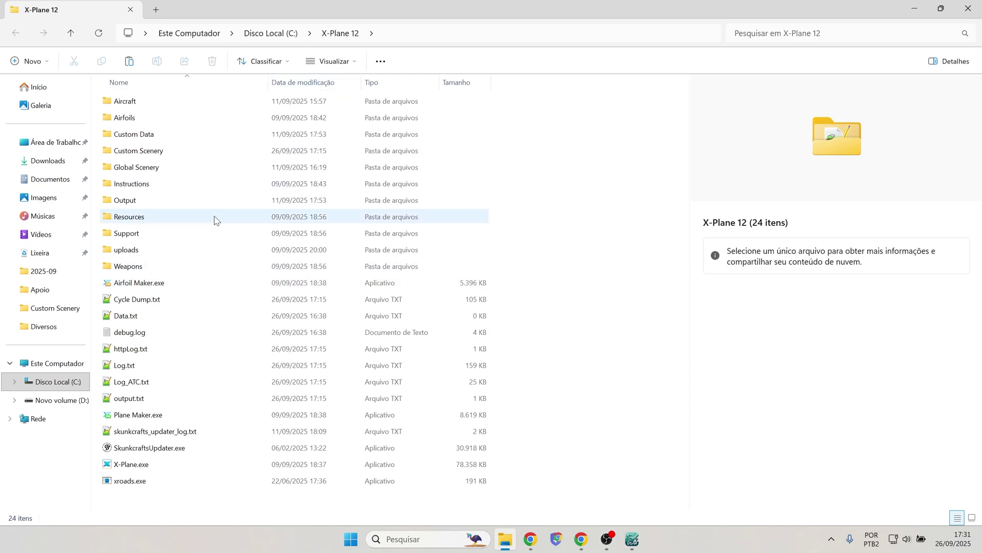
double_click(194, 218)
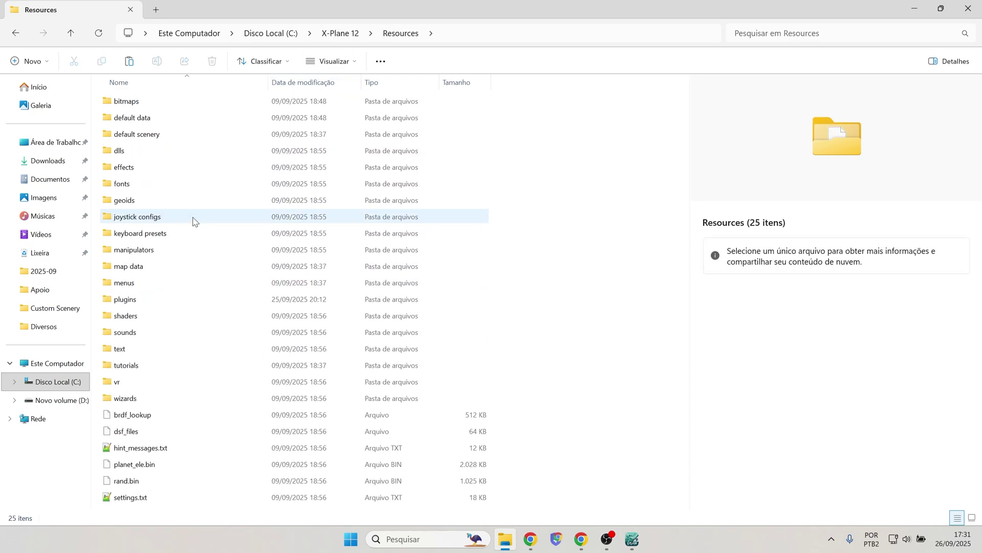
double_click(161, 300)
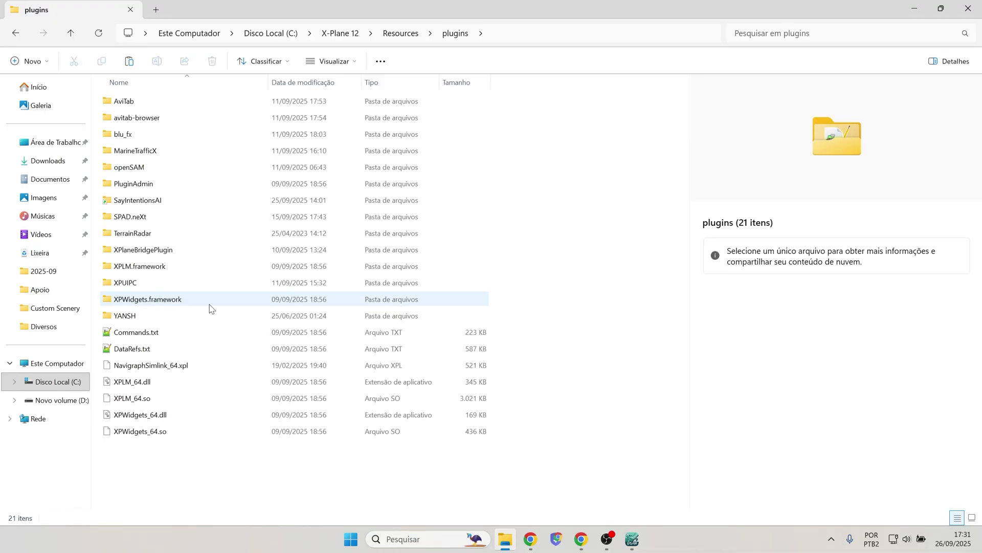
key(ctrl+v)
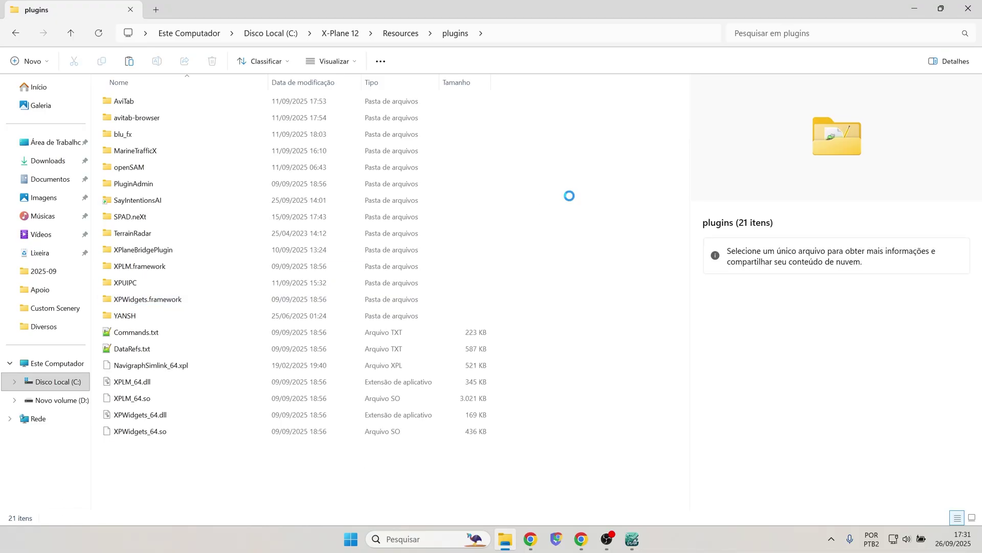
click(152, 496)
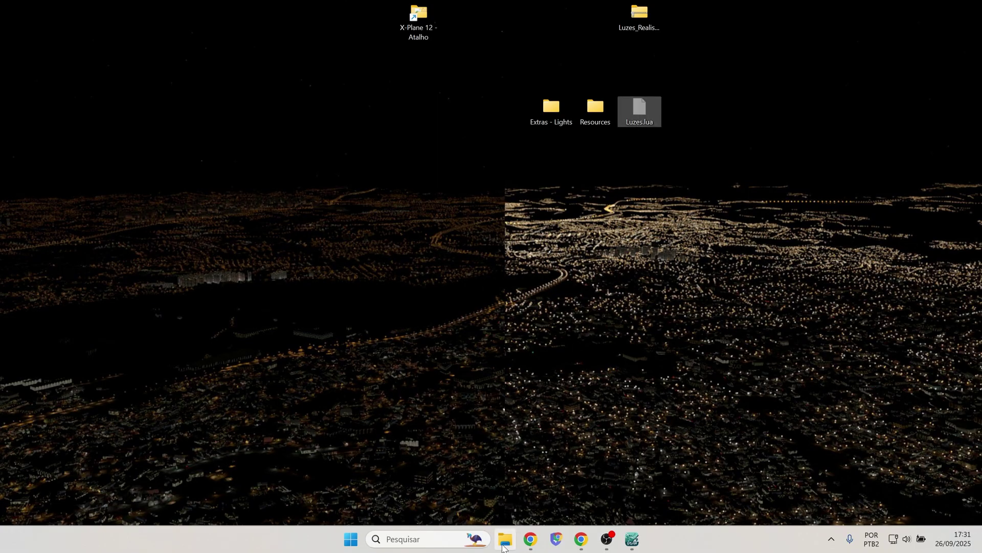
Move Luzes.lua from the desktop into the Scripts folder of the FlyWithLua plugin in X-Plane 12
double_click(419, 28)
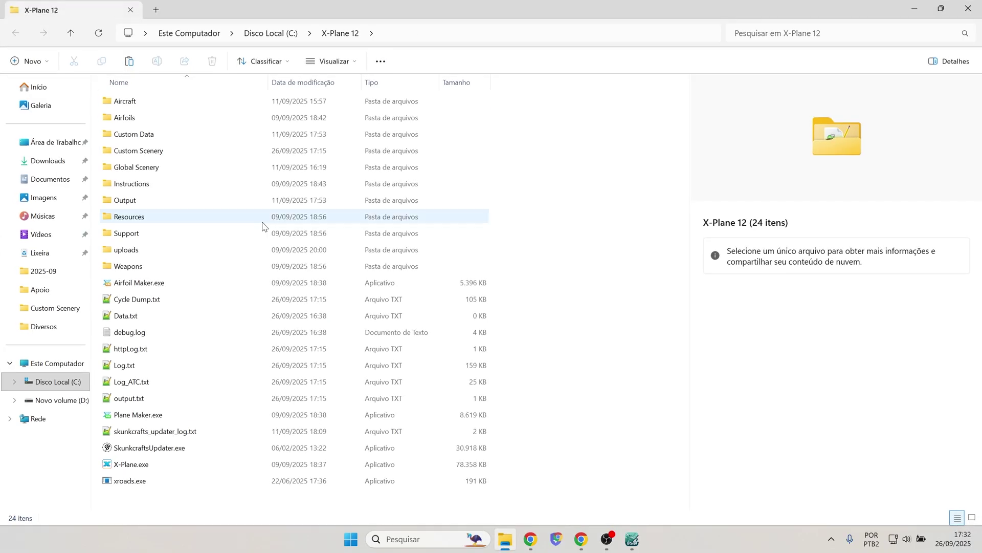
double_click(161, 221)
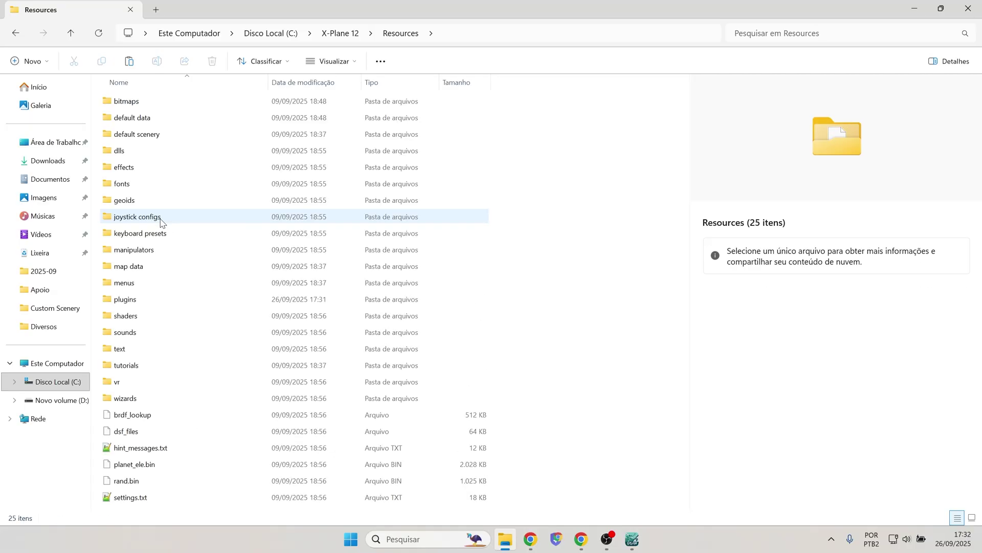
double_click(162, 298)
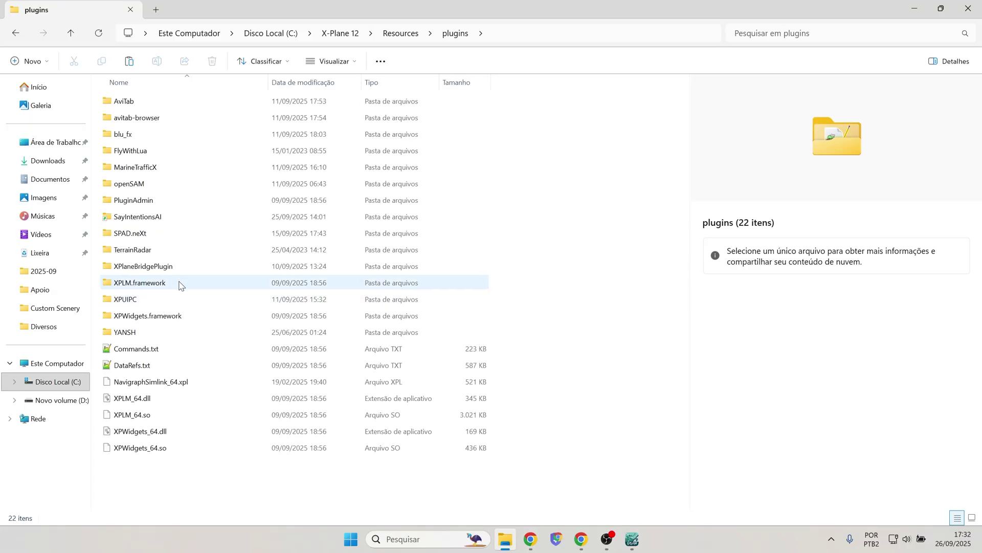
double_click(149, 152)
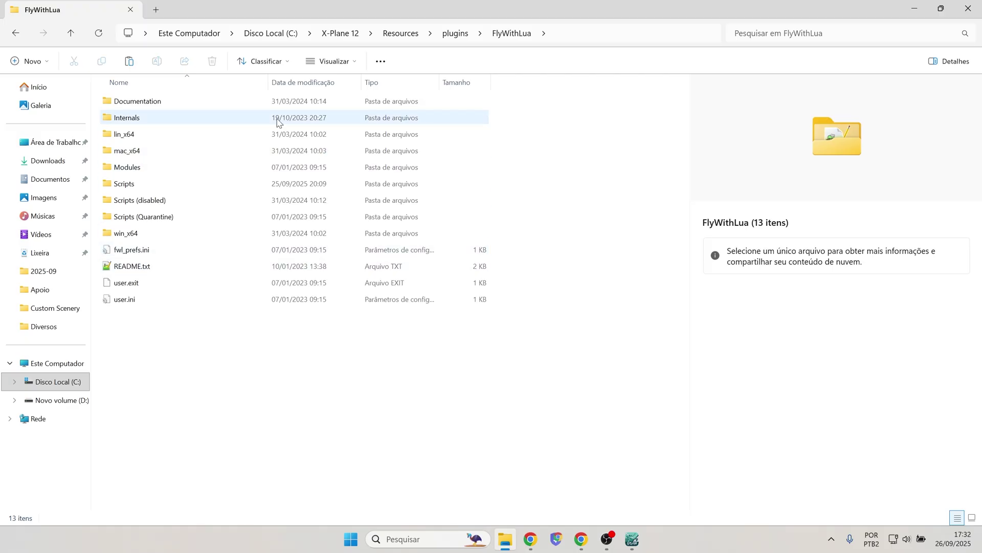
double_click(157, 185)
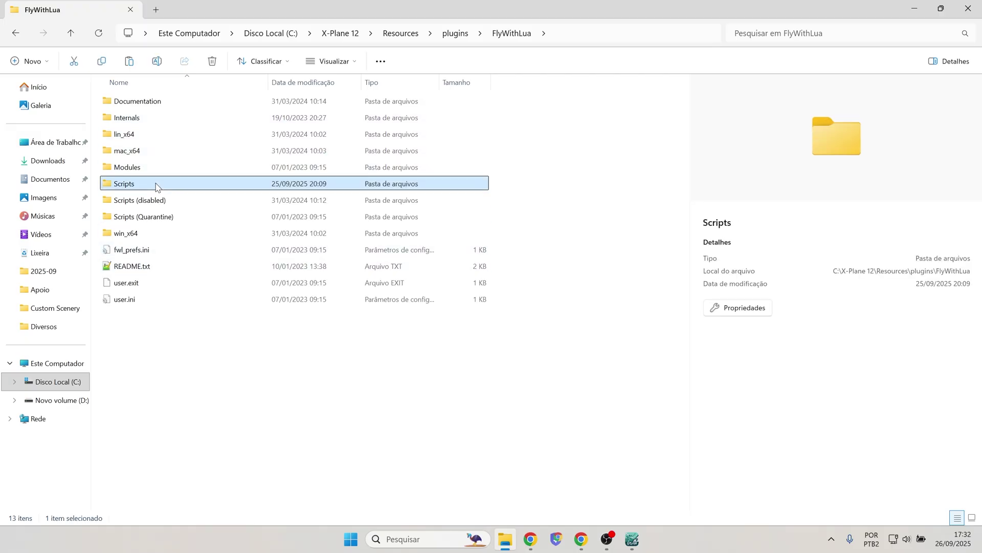
key(ctrl+v)
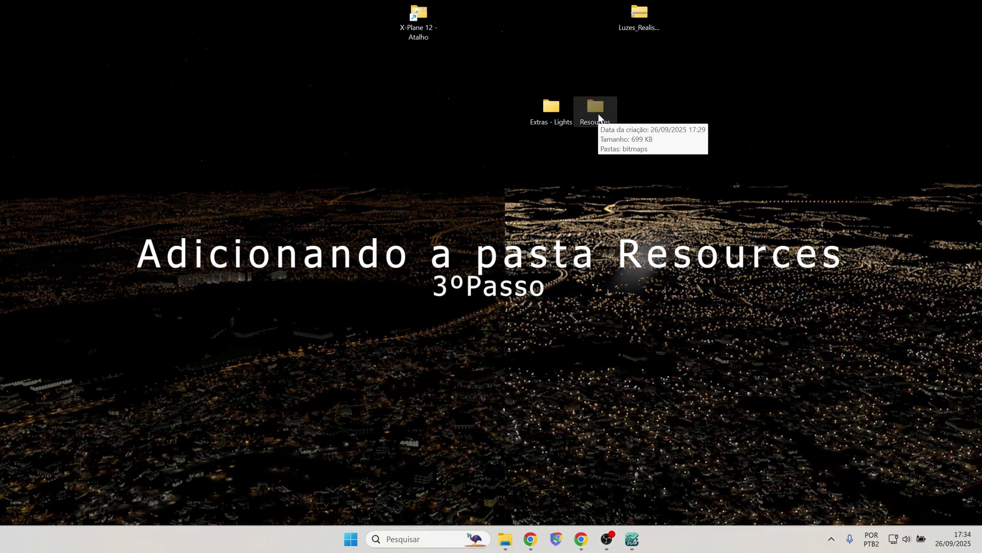
Move the desktop's Resources folder into the X-Plane 12 folder, replacing the files with the same names
double_click(419, 15)
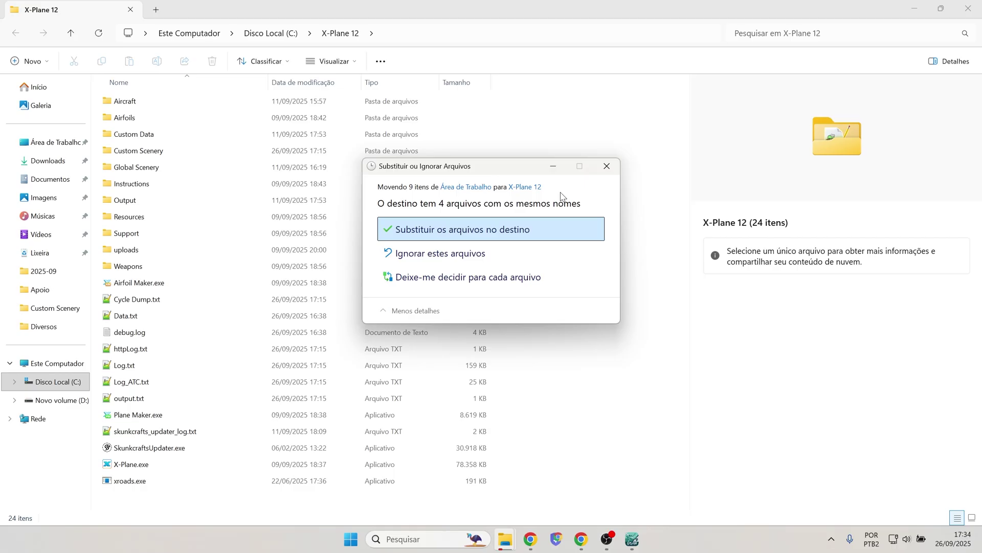
click(492, 221)
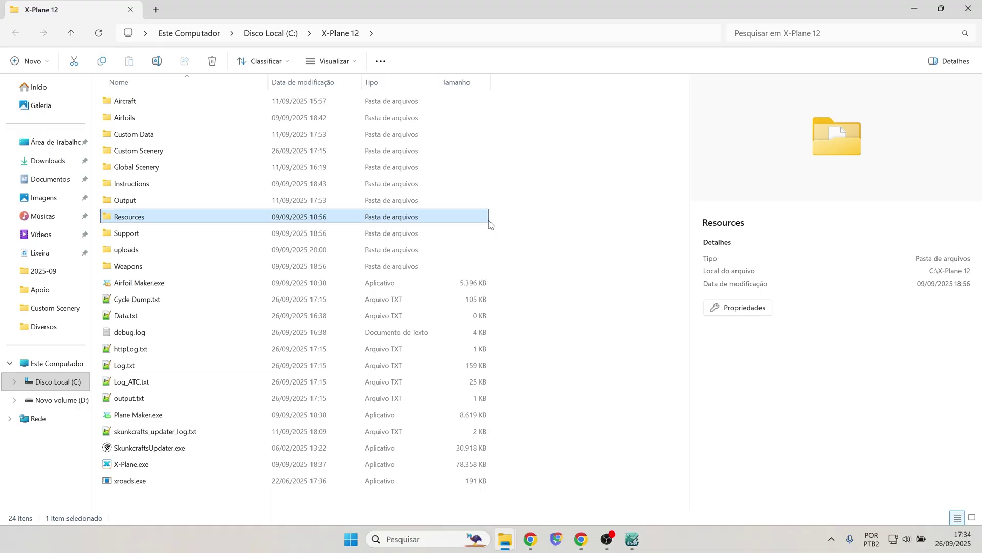
Check the Backup_Lites folder inside X-Plane 12's Resources\bitmaps\world\lites folder
double_click(218, 218)
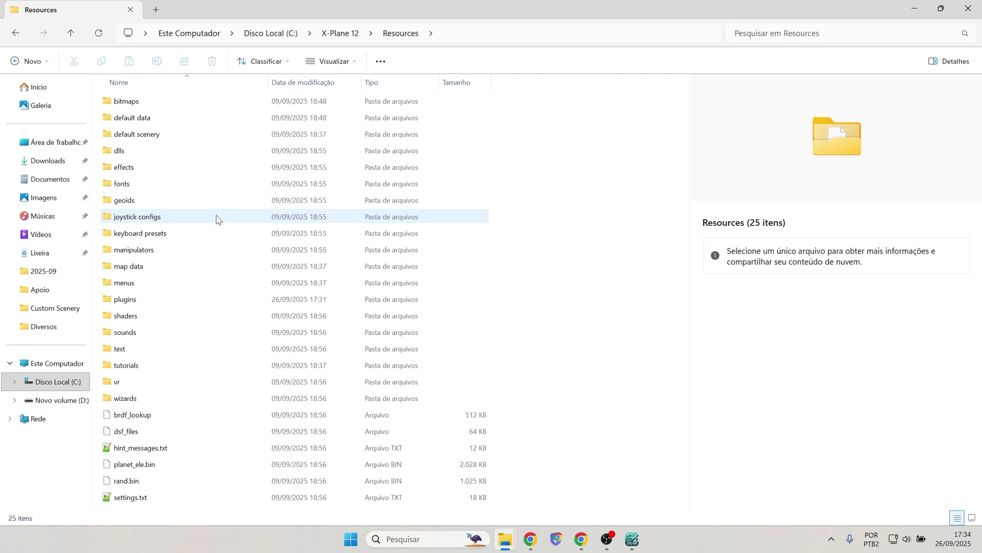
double_click(171, 101)
double_click(134, 190)
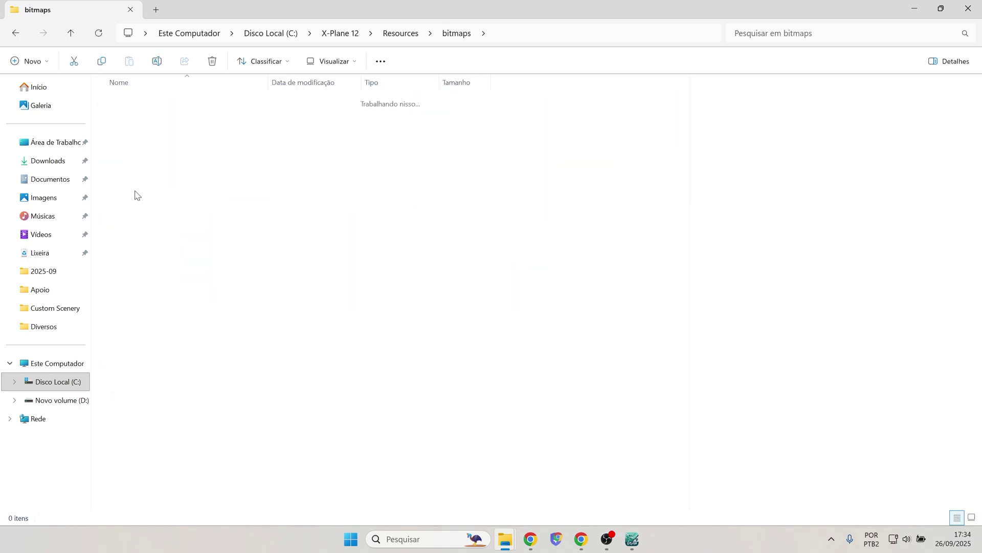
click(141, 118)
double_click(140, 117)
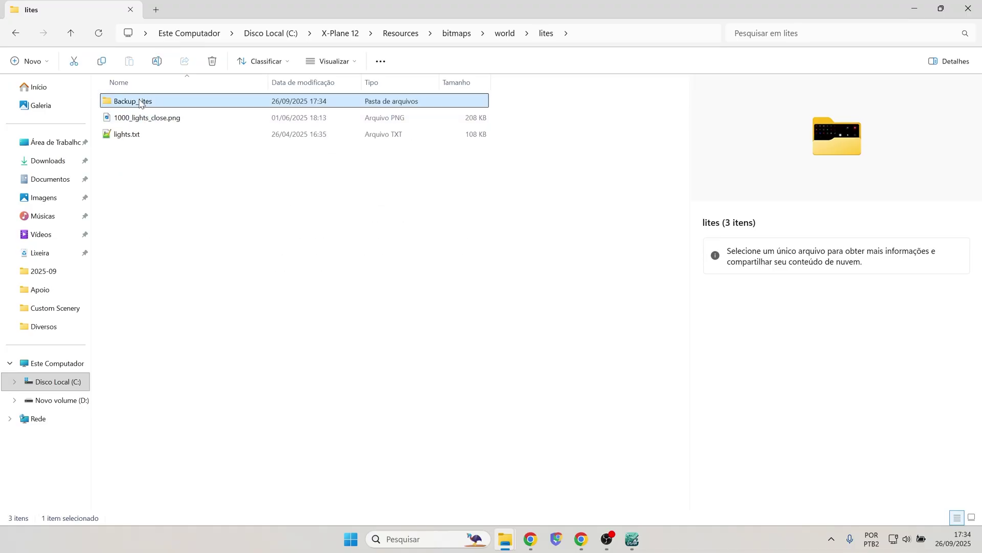
click(177, 101)
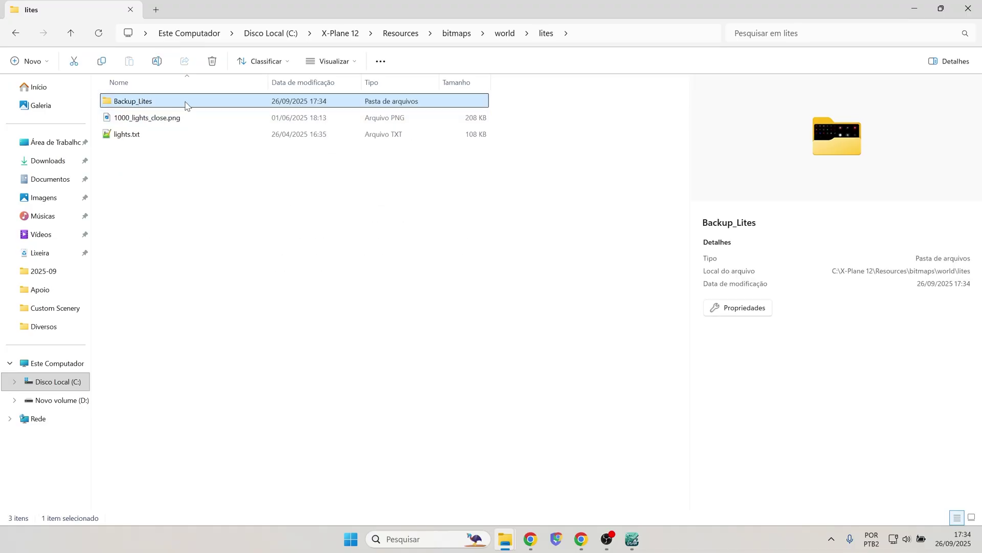
mouse_move(186, 106)
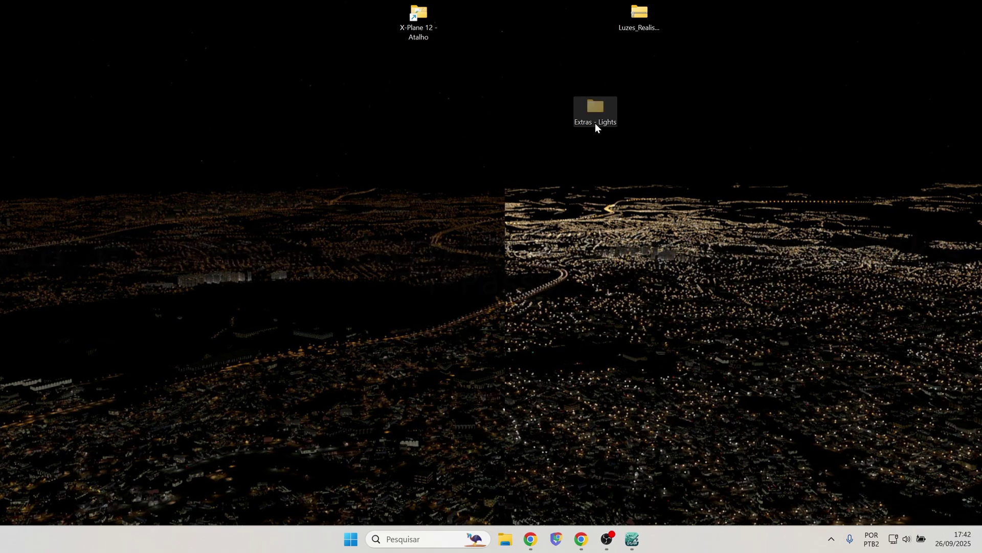
Move the Extras - Lights folder from the desktop into X-Plane 12's Custom Scenery folder and select scenery_packs.ini there
double_click(417, 32)
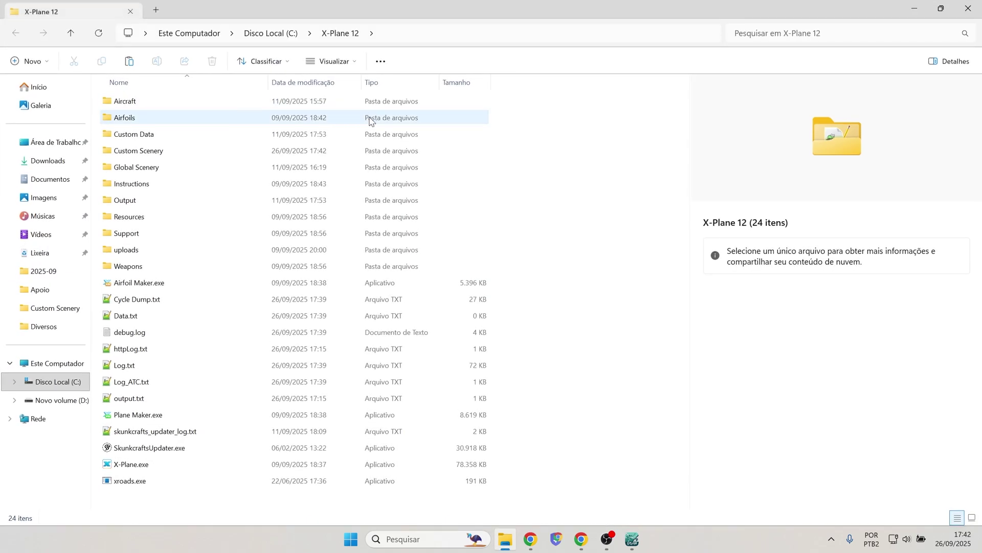
double_click(190, 154)
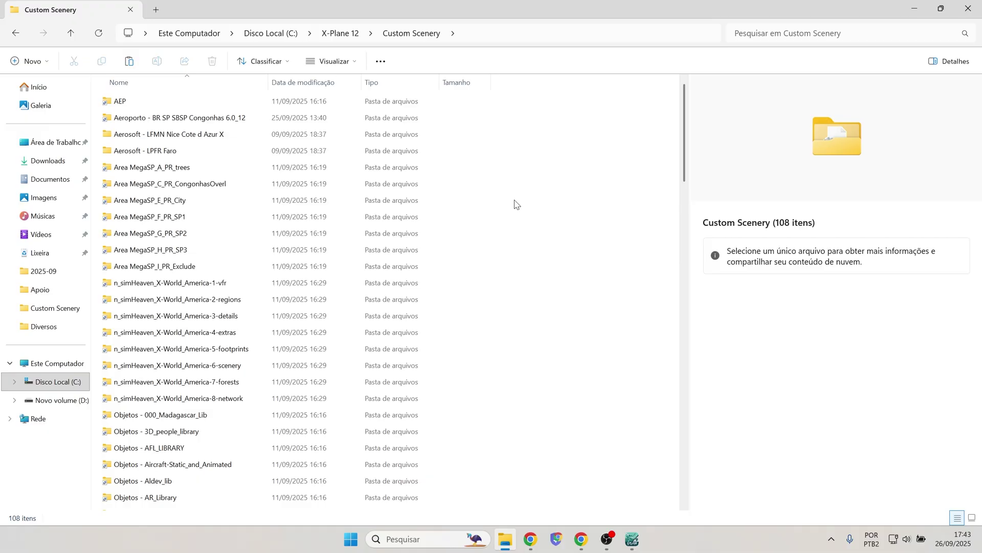
key(ctrl+v)
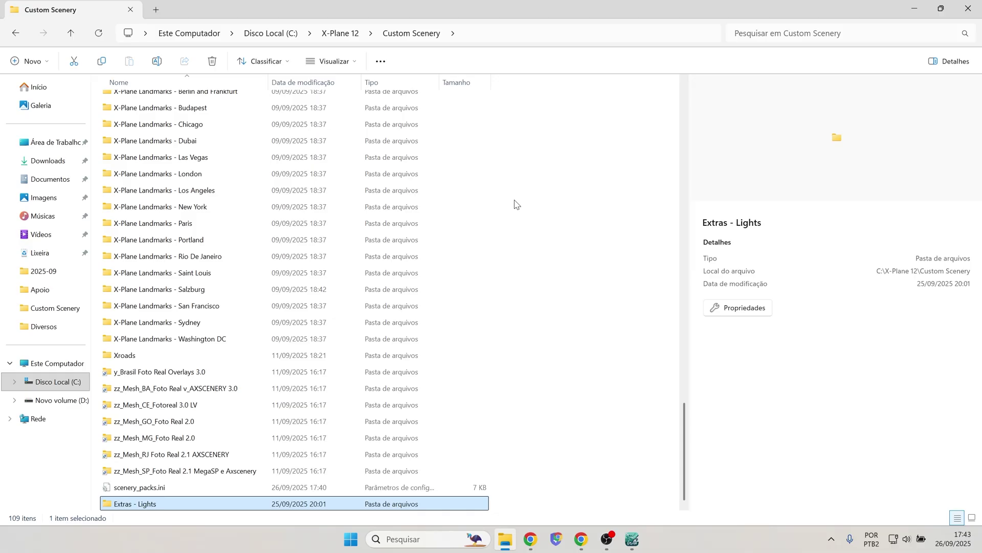
click(188, 492)
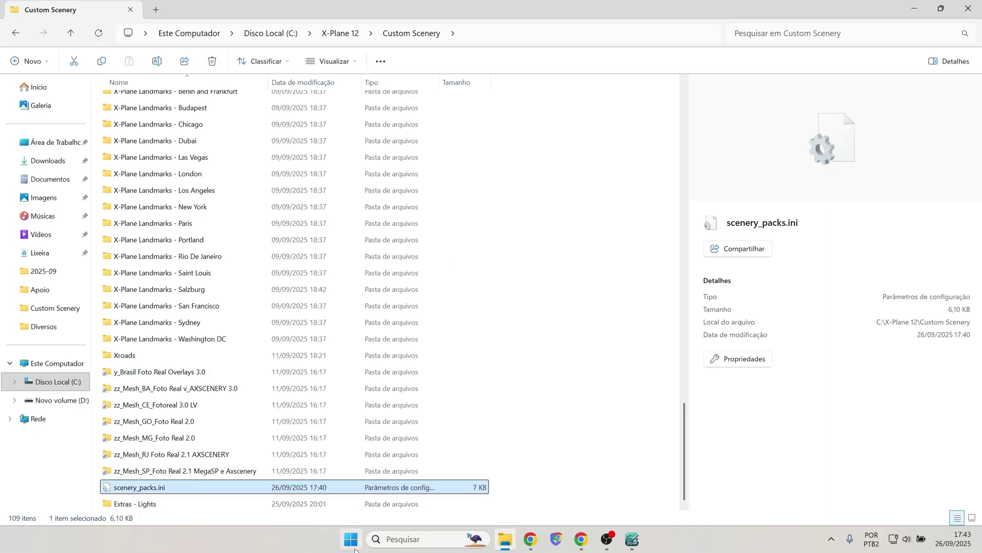
Search Windows for "x-pl" and launch the X-Plane 12 application
click(387, 538)
text(xplane org)
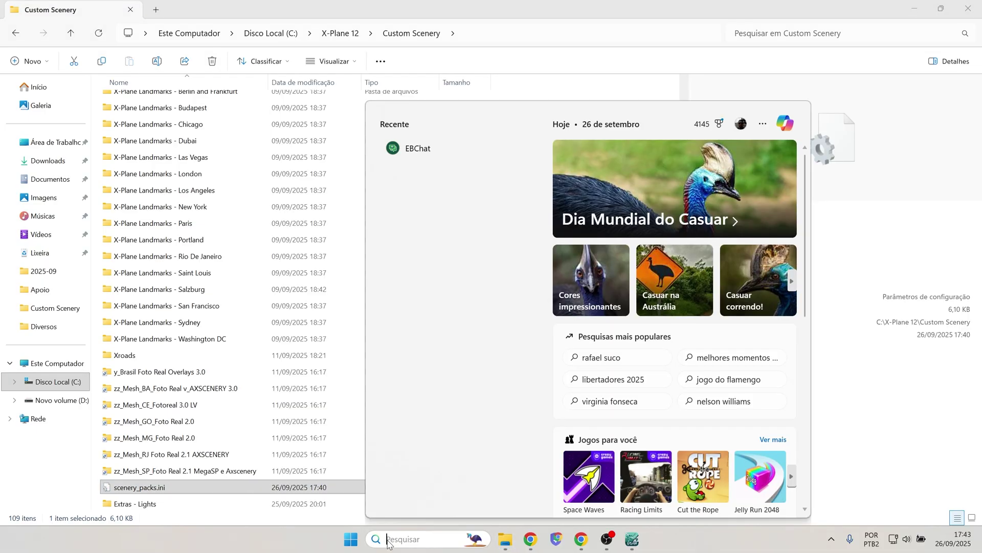
key(BackSpace)
key(BackSpace)
key(BackSpace)
key(BackSpace)
key(BackSpace)
key(BackSpace)
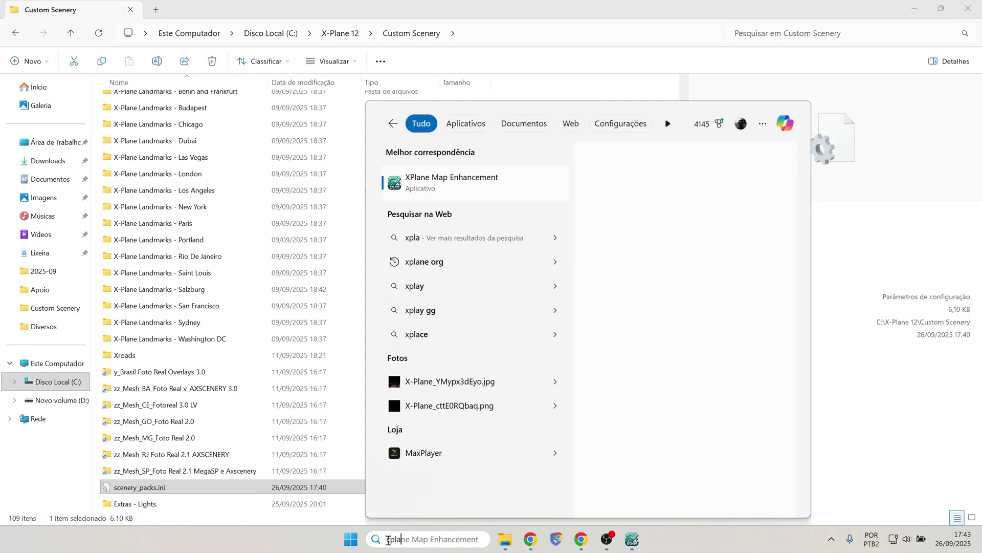
text(e)
key(BackSpace)
key(BackSpace)
key(BackSpace)
key(BackSpace)
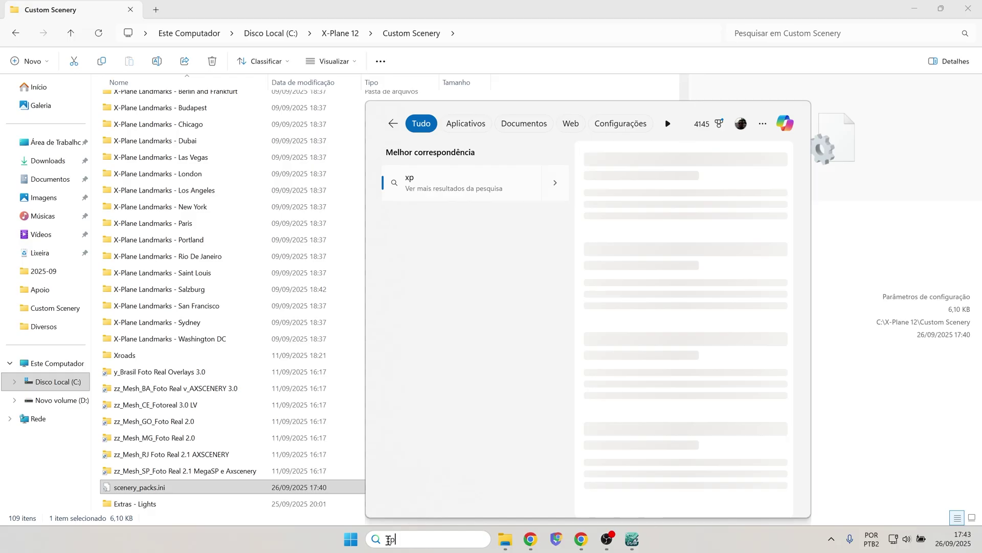
text(-pl)
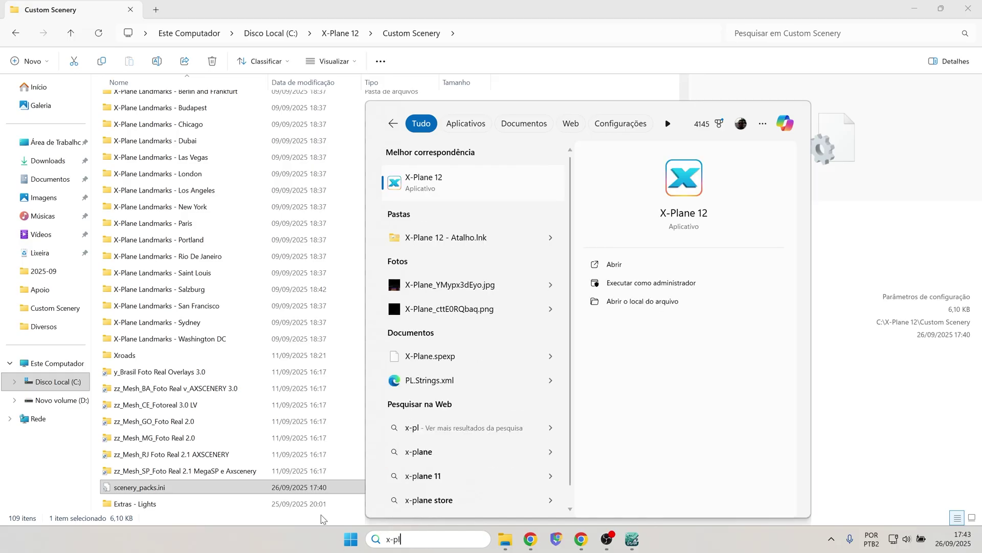
click(419, 182)
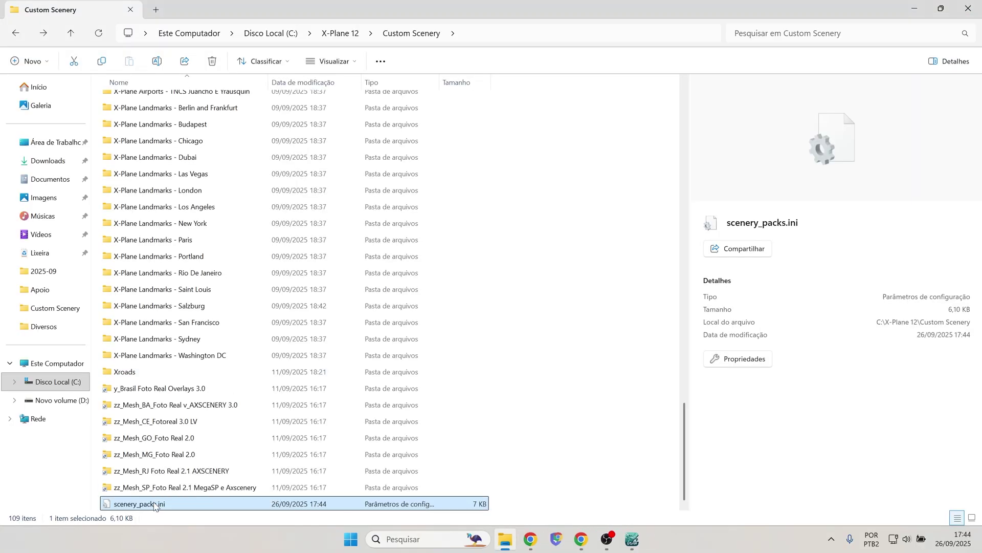
Open scenery_packs.ini from the Custom Scenery folder in Notepad++ and go to the end of its scenery list
right_click(155, 504)
click(244, 220)
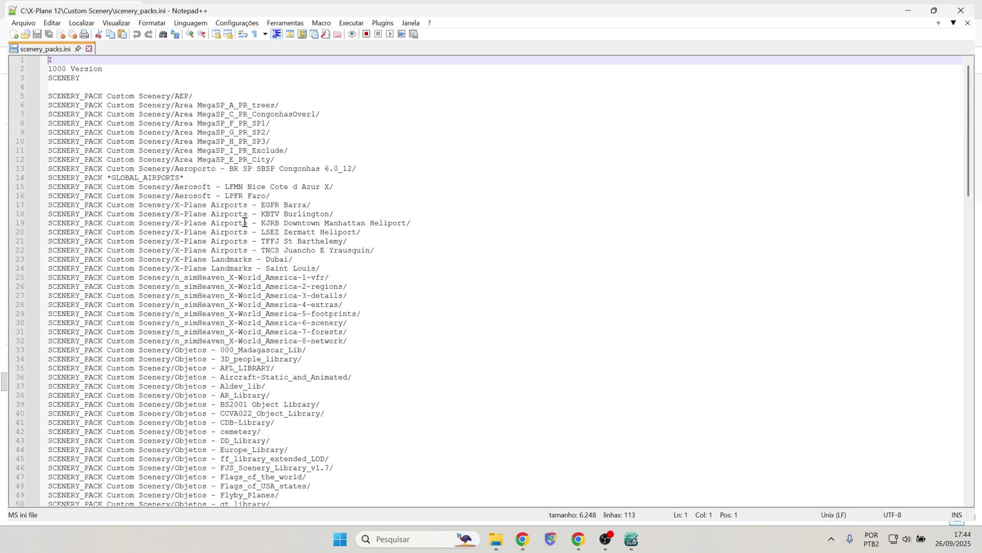
scroll(253, 209, down, 7)
scroll(252, 208, down, 15)
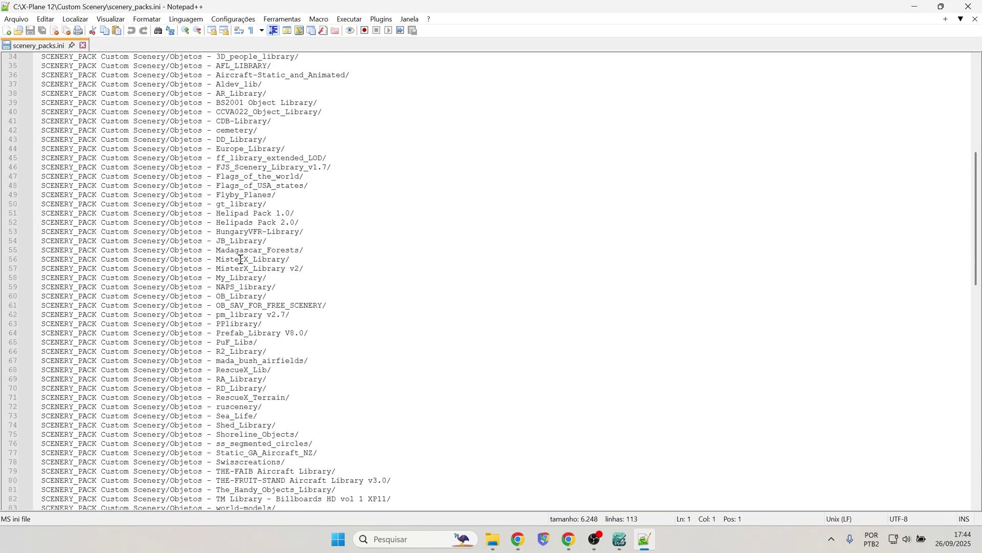
scroll(221, 306, down, 3)
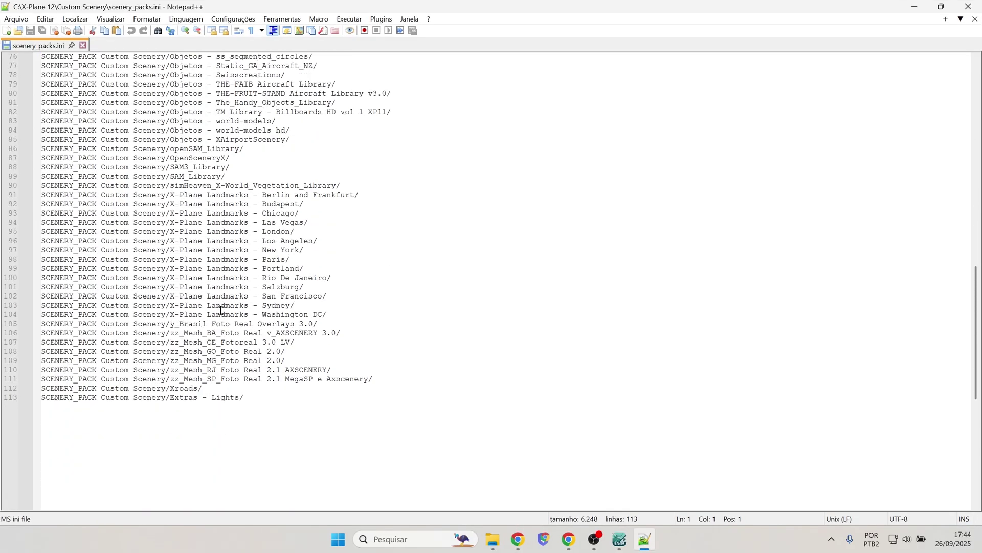
Move the "SCENERY_PACK Custom Scenery/Extras - Lights/" line from the end of the list to directly above the *GLOBAL_AIRPORTS* line
drag(245, 397, 40, 397)
key(ctrl+c)
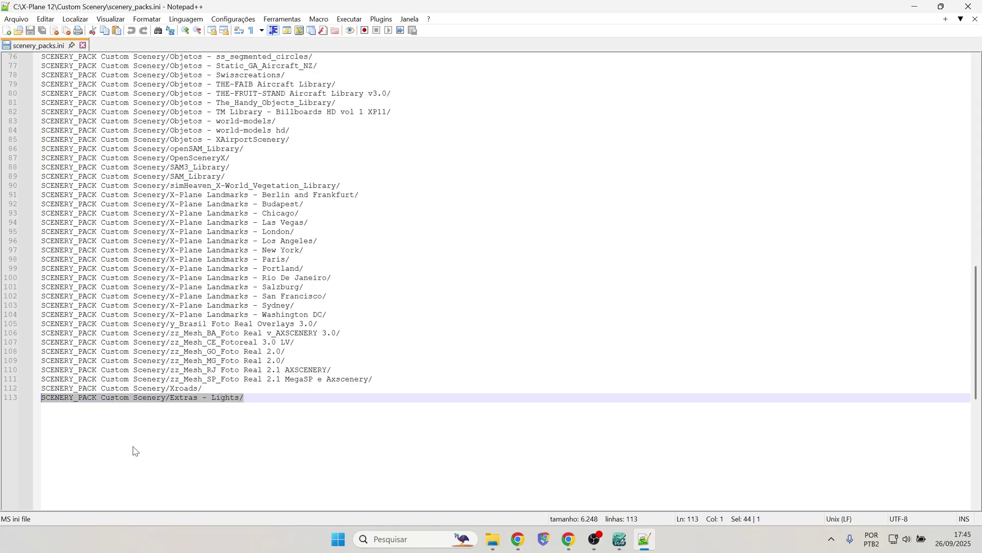
key(Delete)
scroll(187, 338, up, 10)
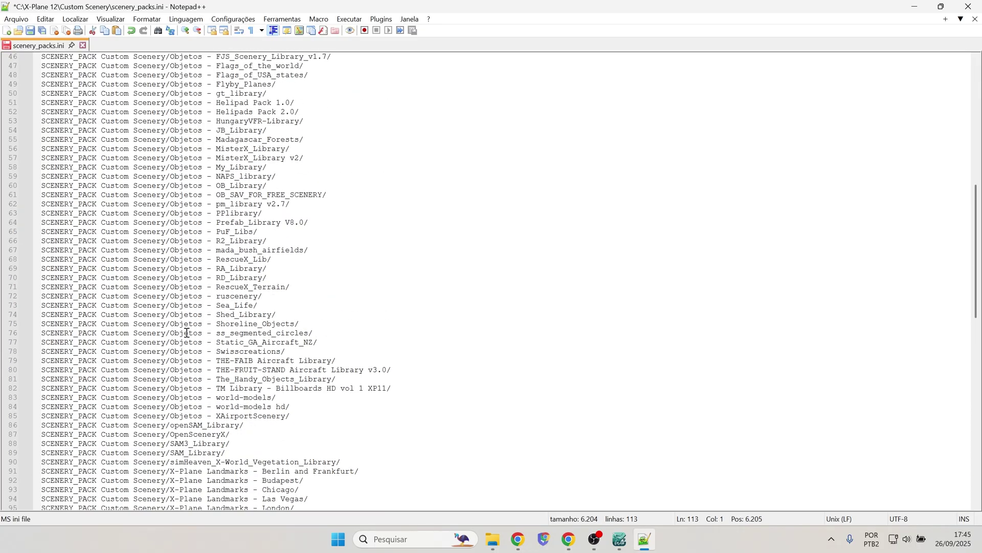
scroll(187, 332, up, 15)
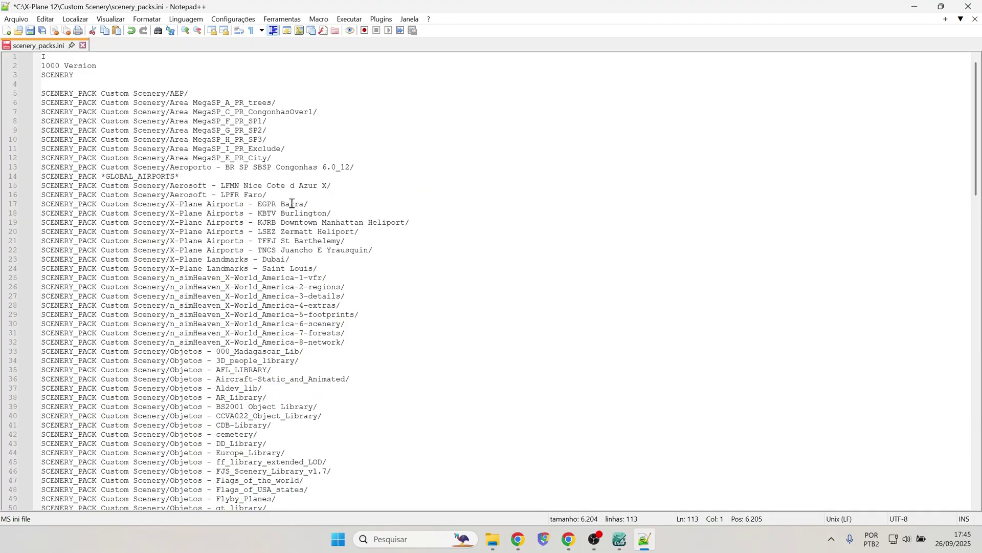
click(368, 165)
key(Return)
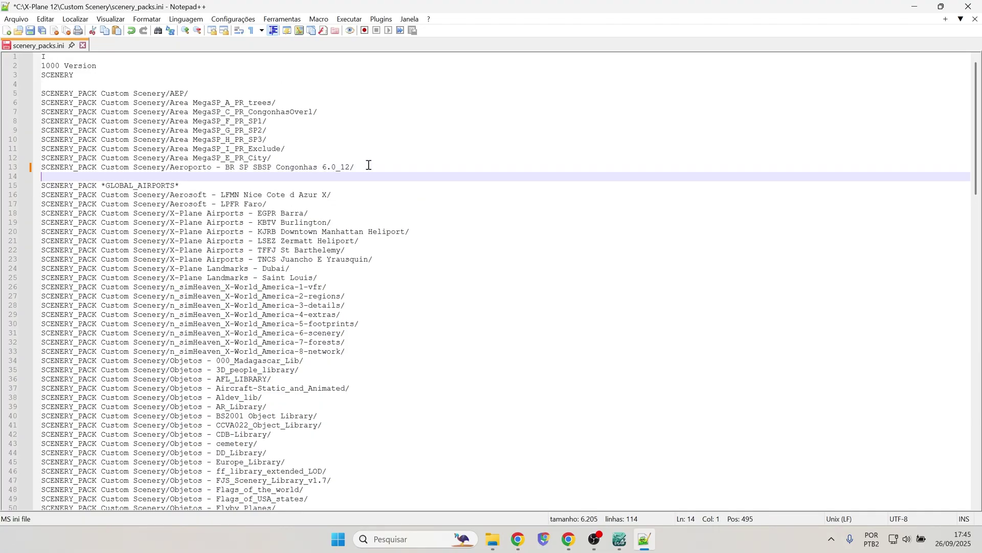
key(ctrl+v)
click(176, 250)
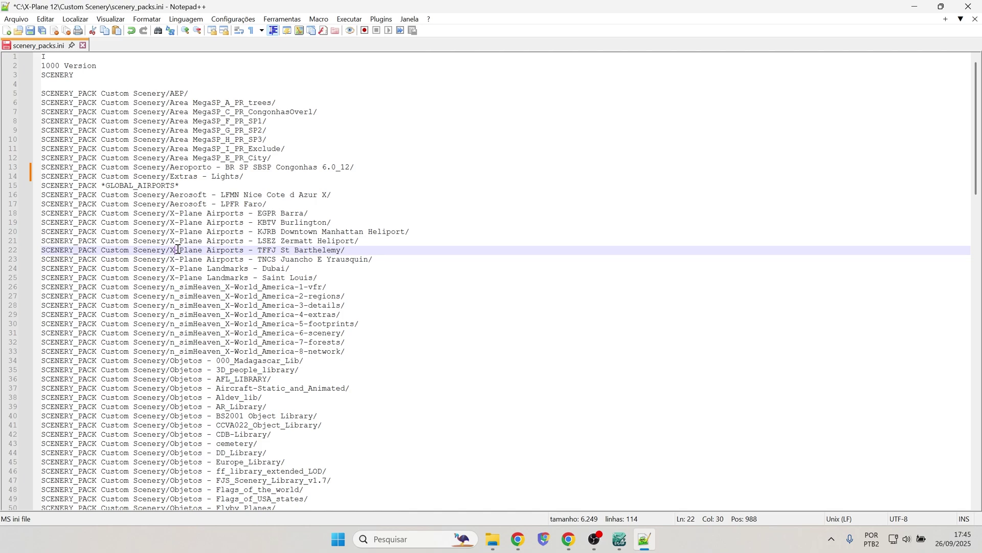
drag(245, 178, 41, 178)
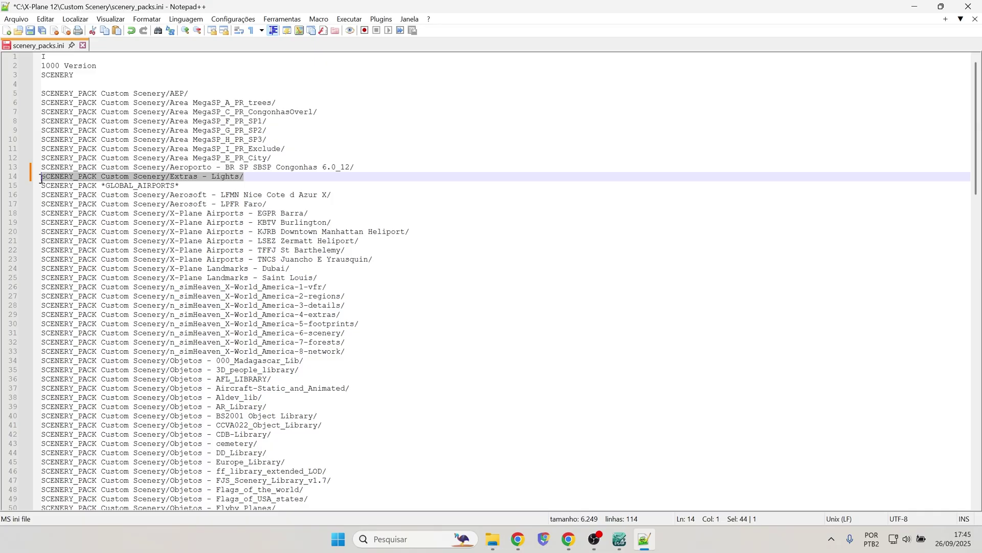
click(169, 186)
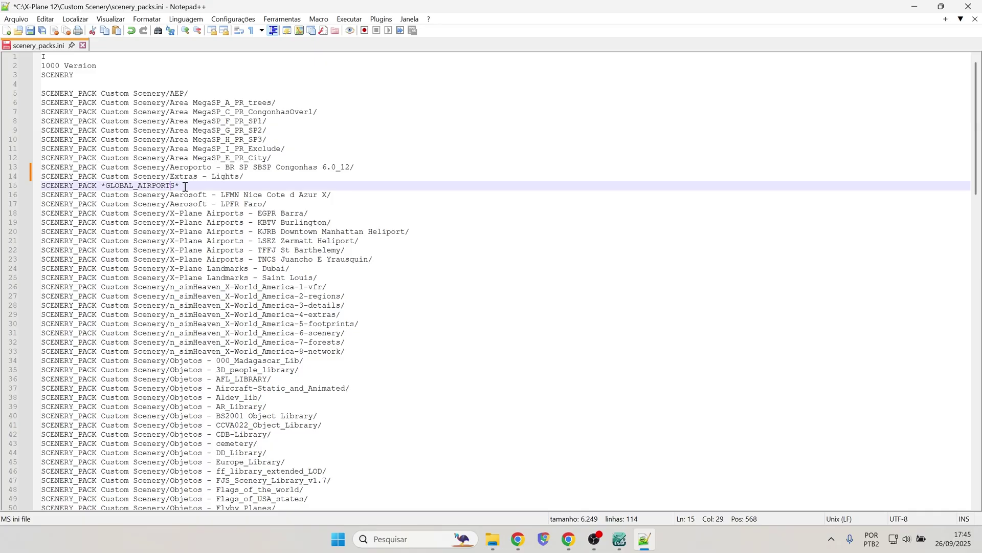
Save scenery_packs.ini, then close Notepad++ and the Custom Scenery folder window
click(32, 32)
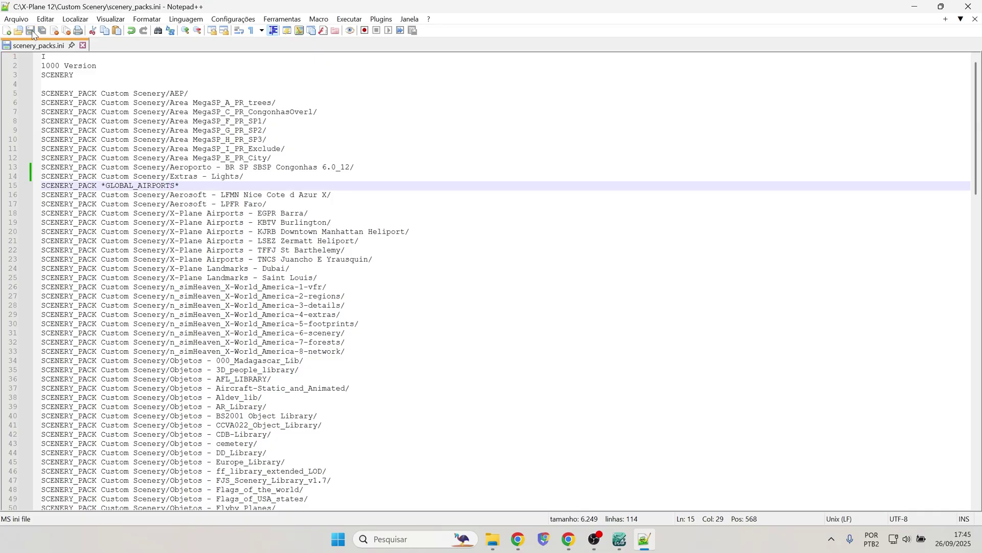
click(969, 8)
click(969, 7)
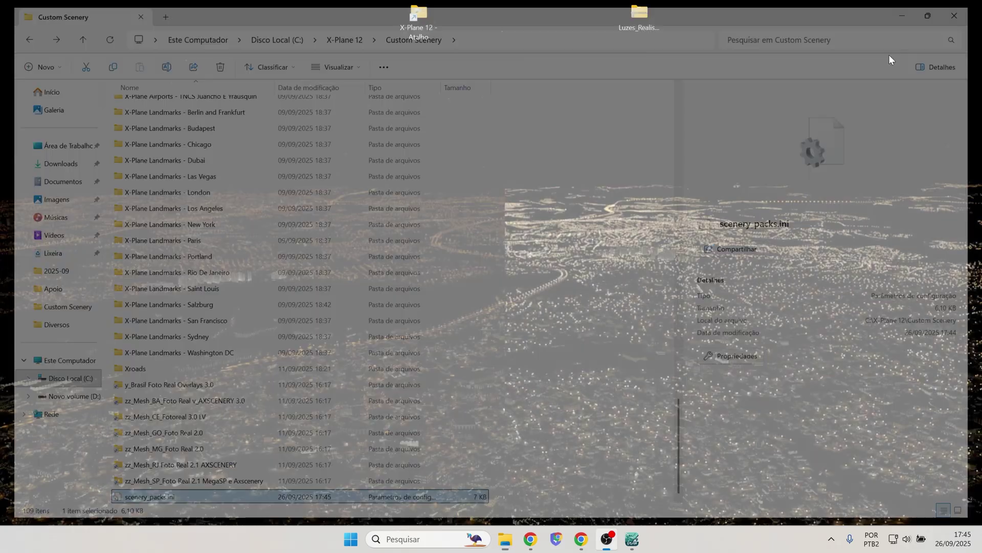